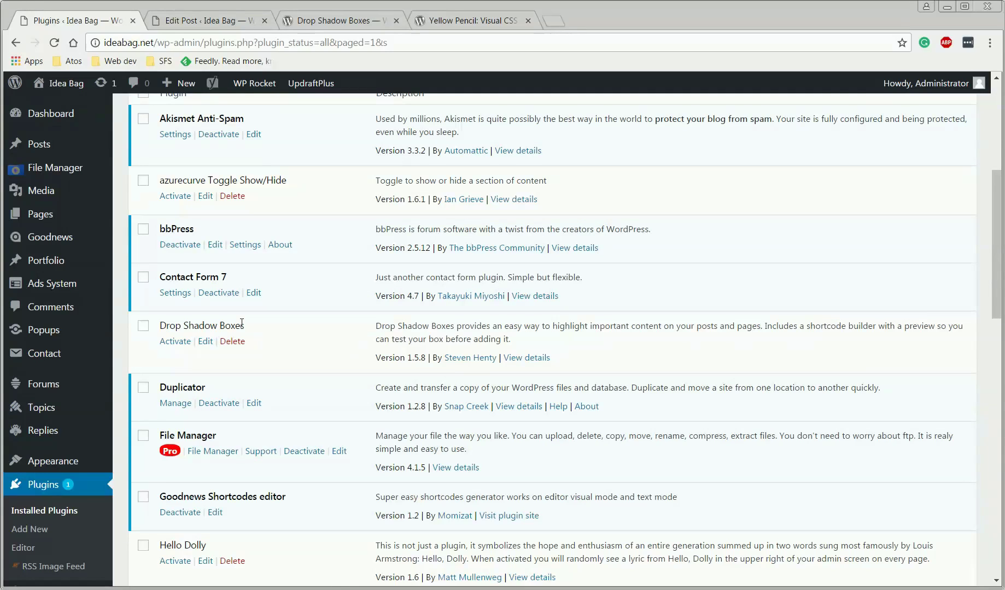
Activate Drop Shadow Boxes, skip its Freemius opt-in, and go back to the Edit Post tab
{"action": "left_click", "coordinate": [181, 345]}
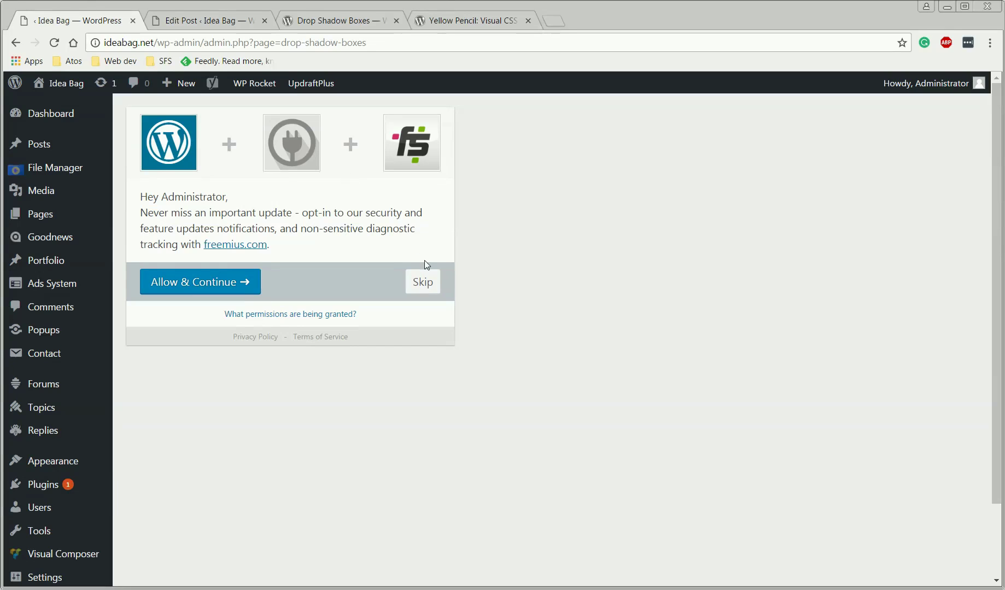
{"action": "left_click", "coordinate": [419, 282]}
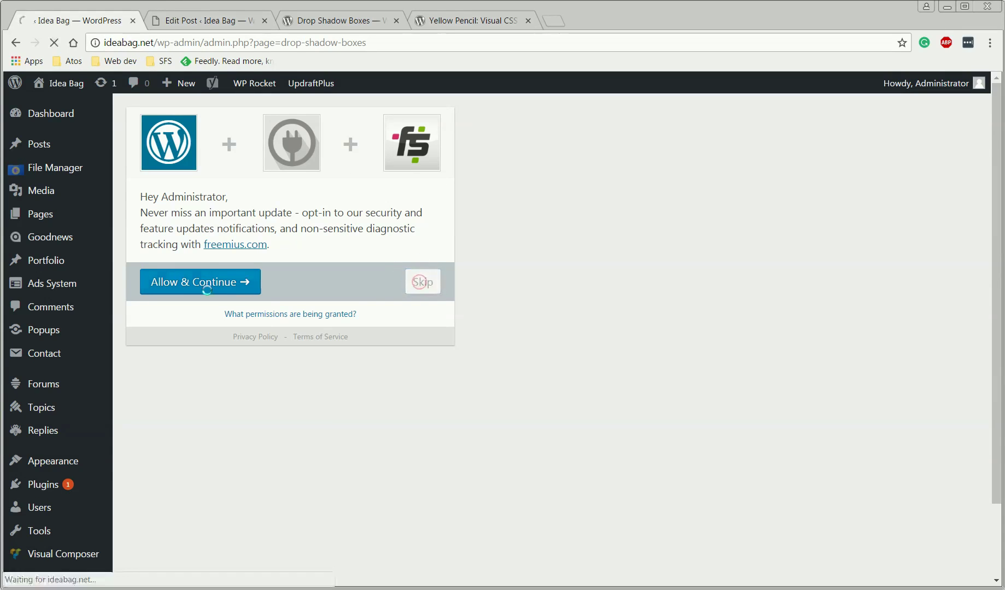
{"action": "left_click", "coordinate": [195, 21]}
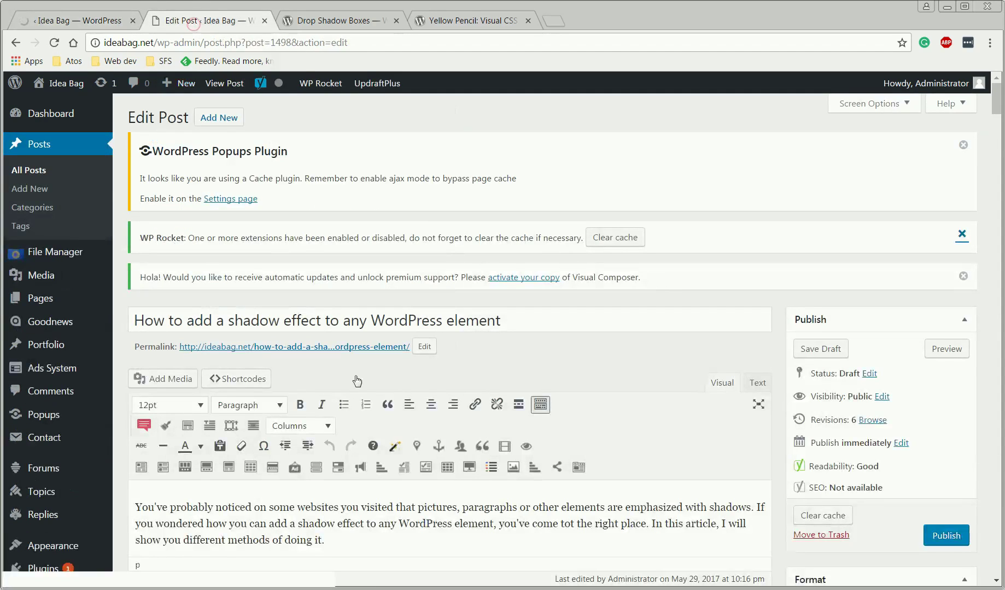
Reload the Edit Post page and put the cursor at the start of the post text
{"action": "left_click", "coordinate": [54, 43]}
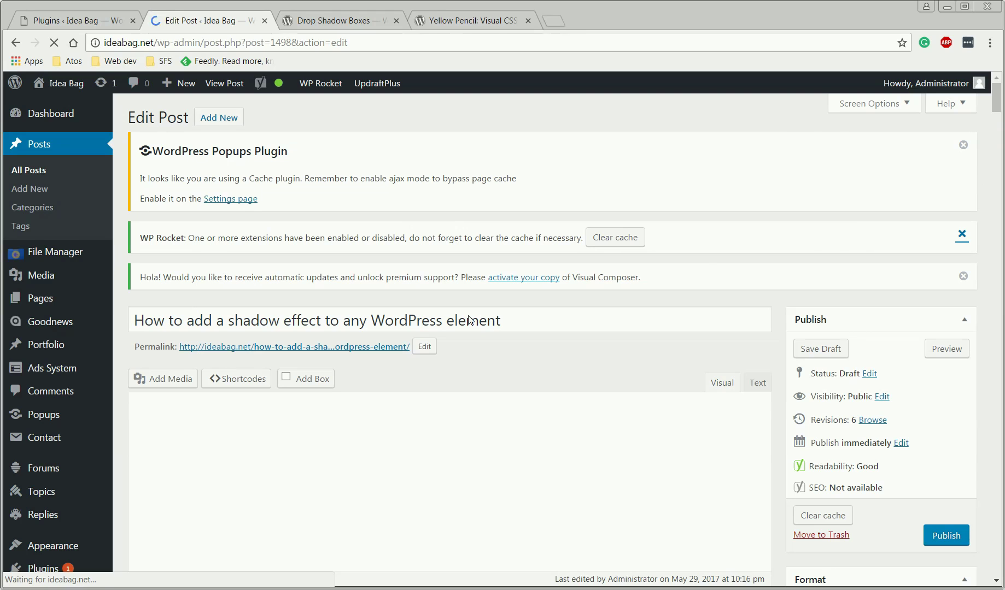
{"action": "scroll", "coordinate": [326, 233], "scroll_direction": "down", "scroll_amount": 10}
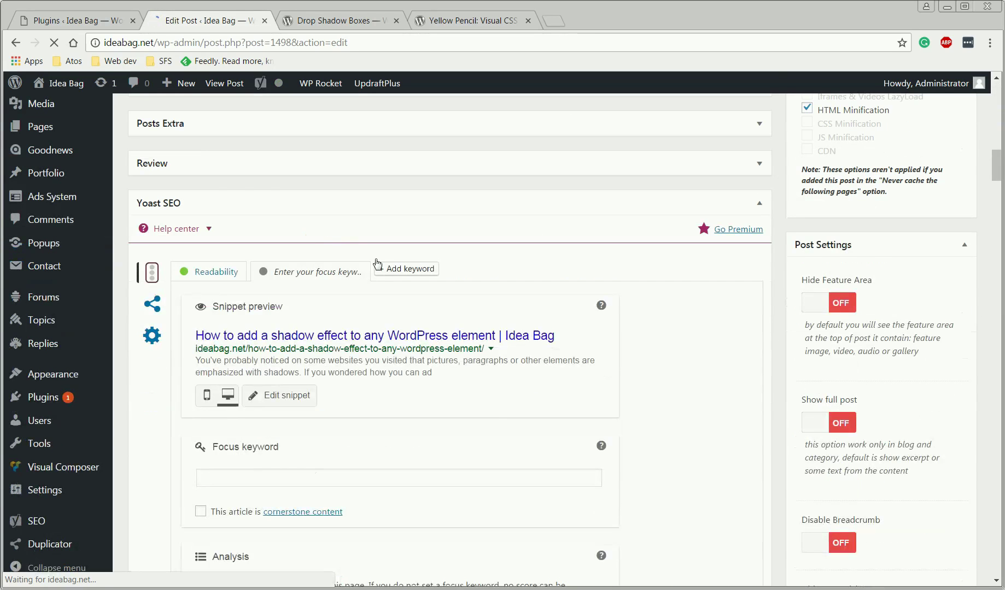
{"action": "scroll", "coordinate": [973, 118], "scroll_direction": "down", "scroll_amount": 3}
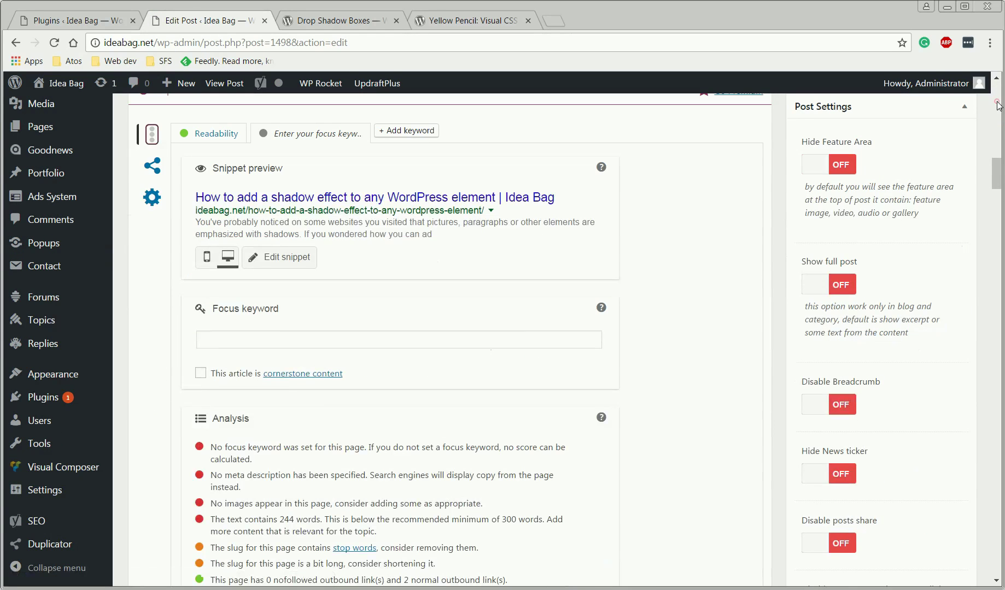
{"action": "scroll", "coordinate": [998, 103], "scroll_direction": "up", "scroll_amount": 12}
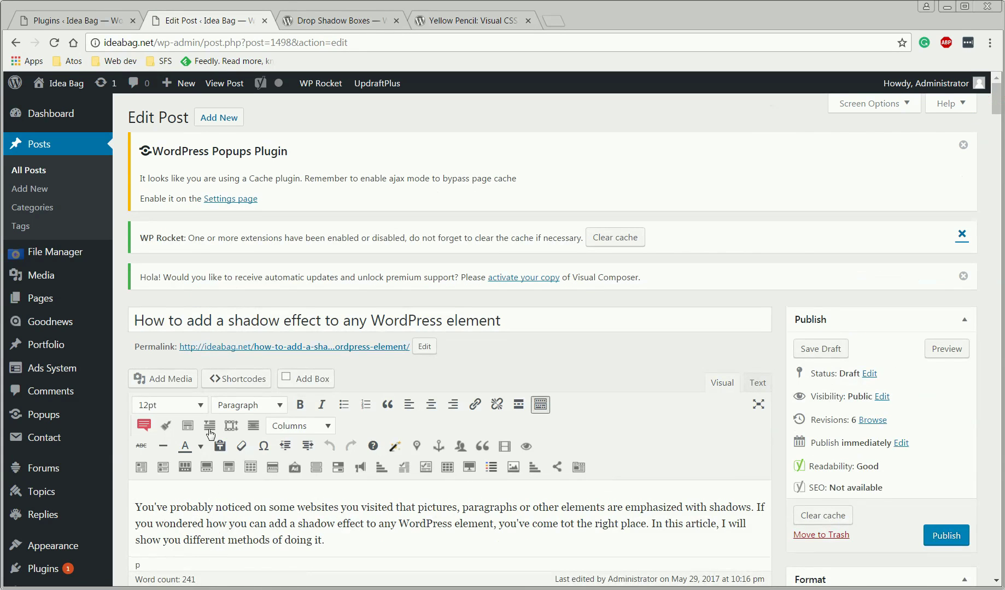
{"action": "left_click", "coordinate": [137, 507]}
{"action": "left_click", "coordinate": [305, 378]}
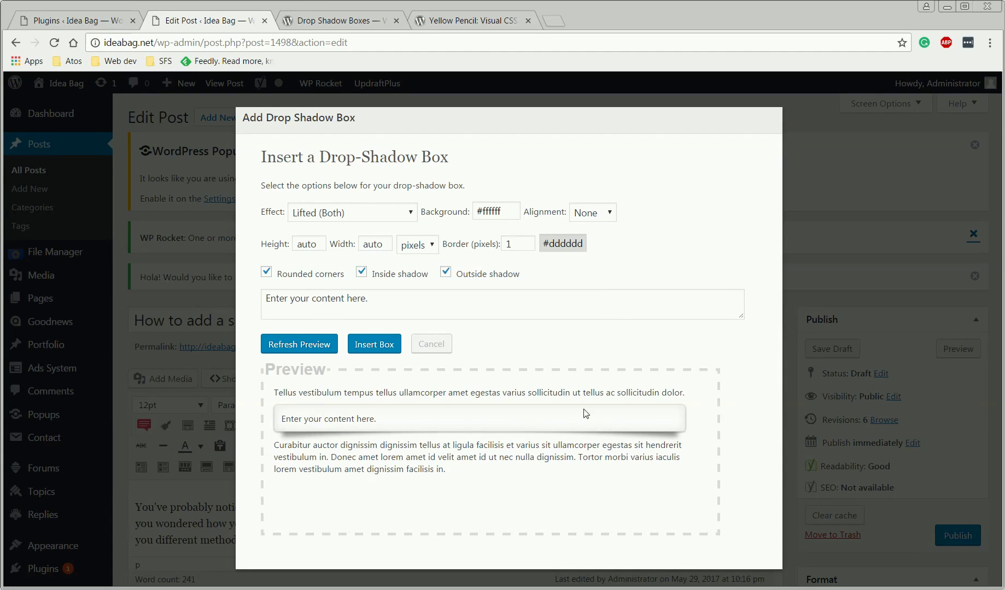
{"action": "left_click", "coordinate": [381, 214]}
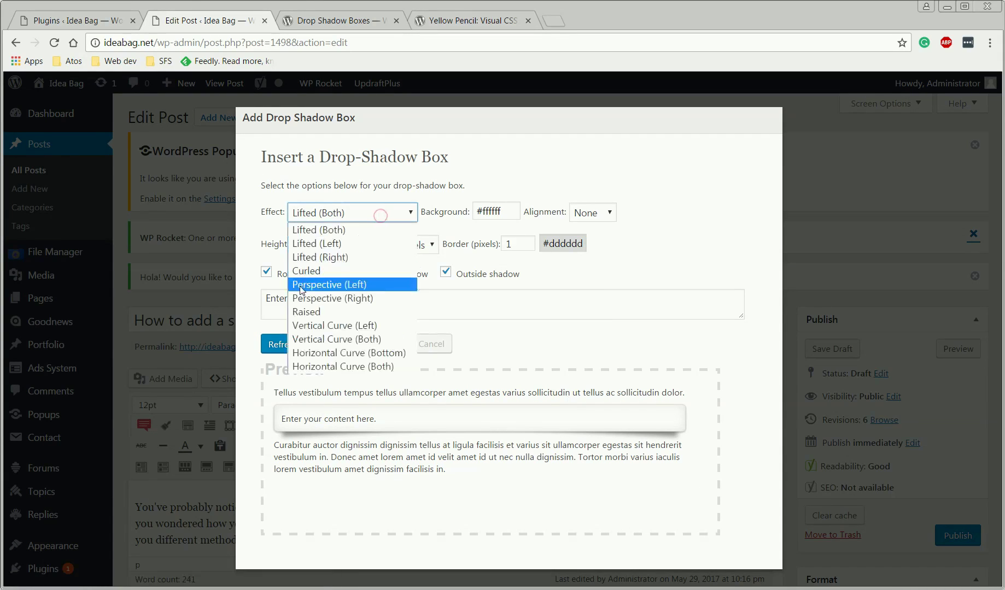
{"action": "left_click", "coordinate": [324, 298]}
{"action": "key", "text": "Tab"}
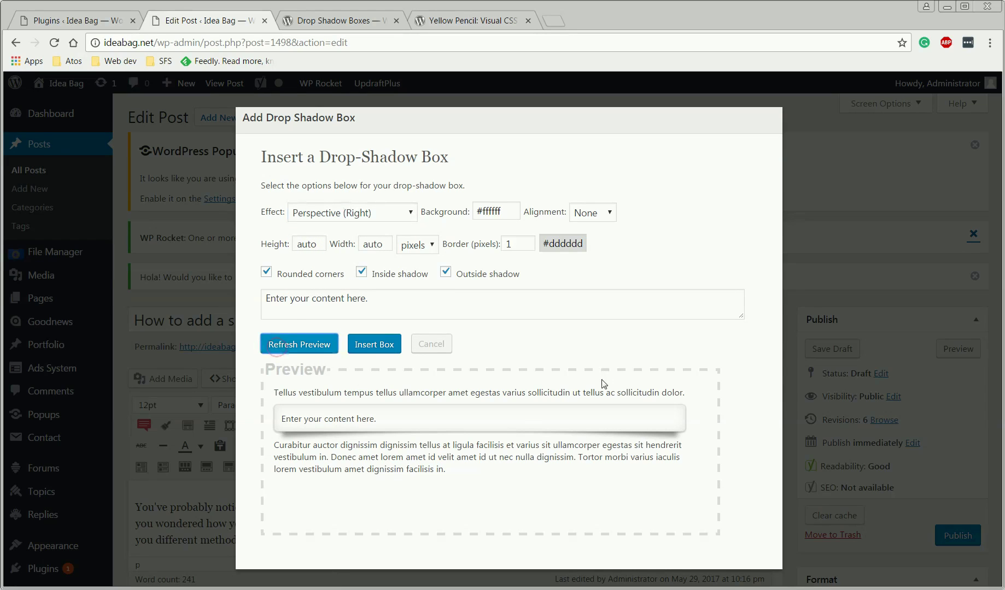
{"action": "key", "text": "Return"}
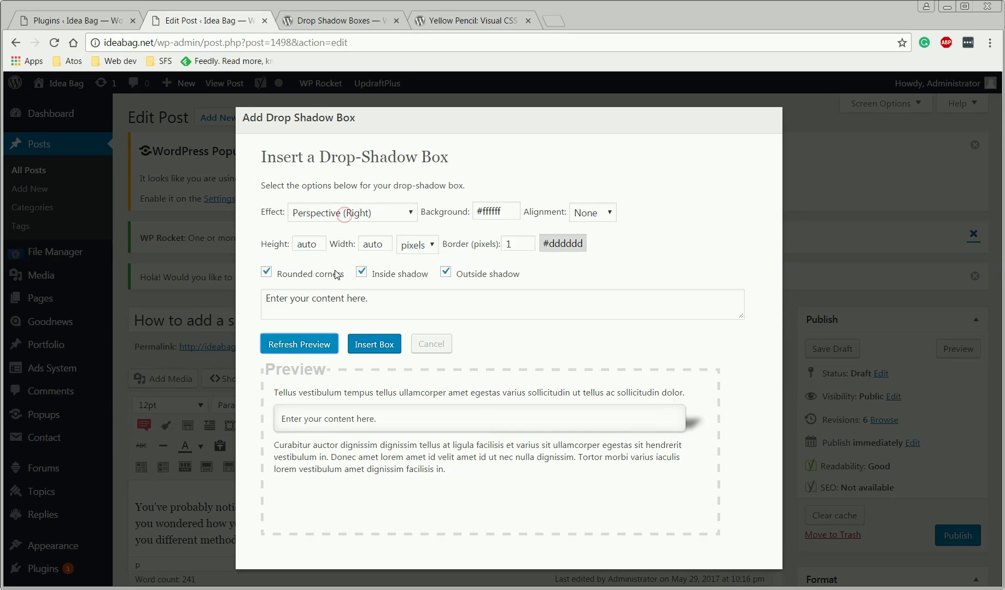
{"action": "left_click", "coordinate": [343, 213]}
{"action": "left_click", "coordinate": [328, 339]}
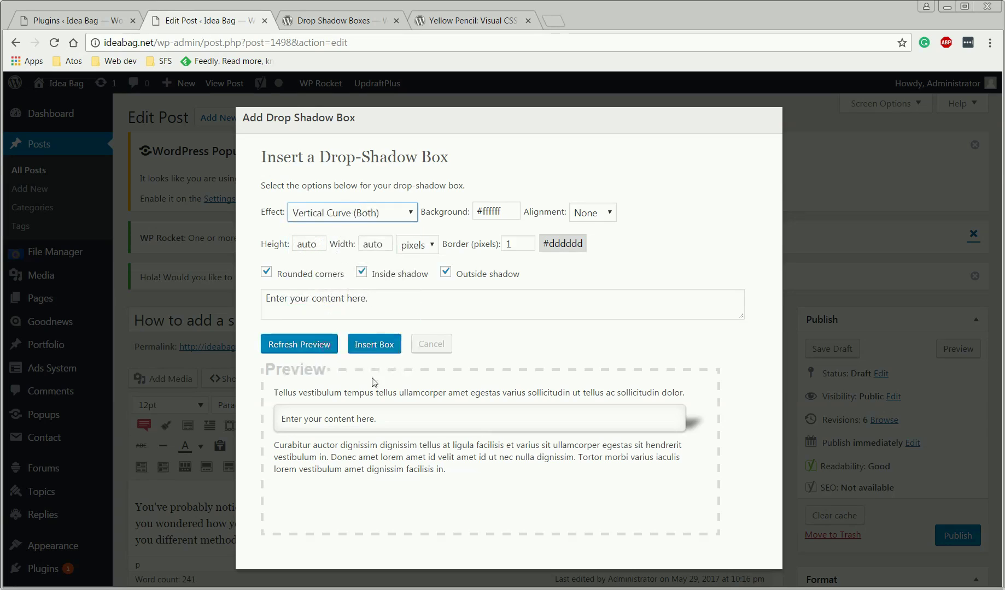
{"action": "left_click", "coordinate": [328, 344]}
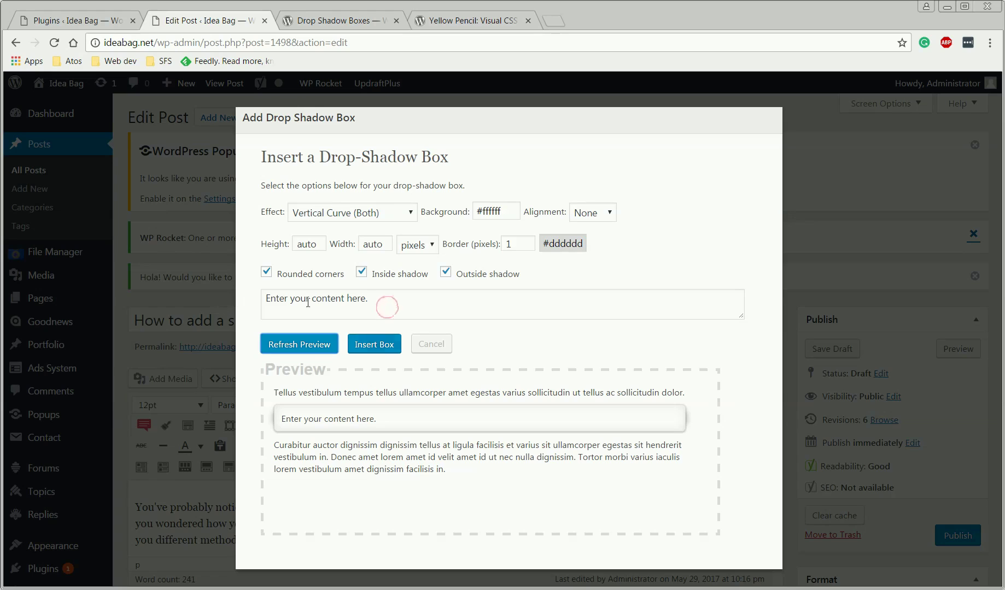
{"action": "triple_click", "coordinate": [379, 309]}
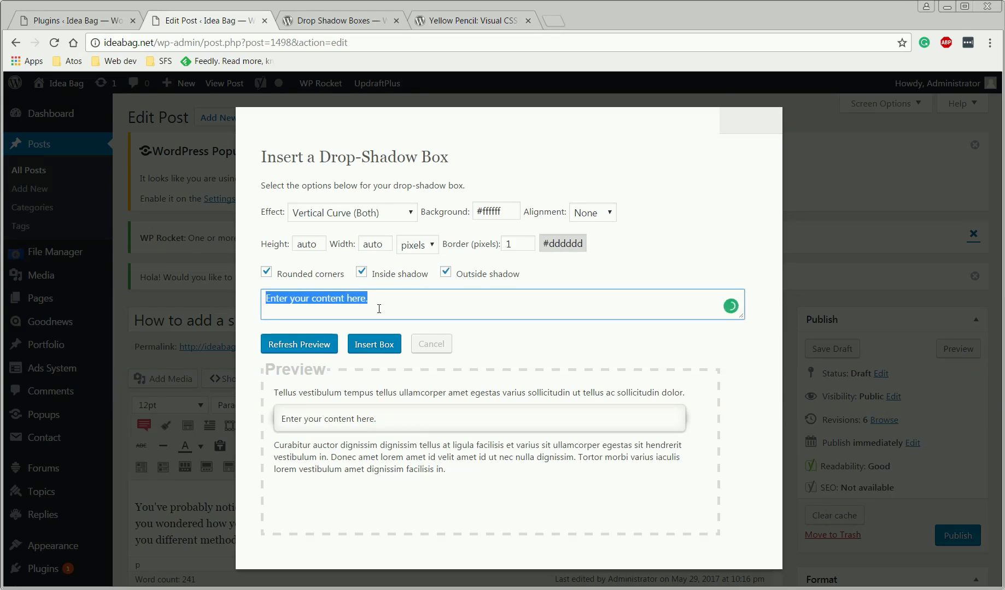
{"action": "left_click", "coordinate": [428, 345]}
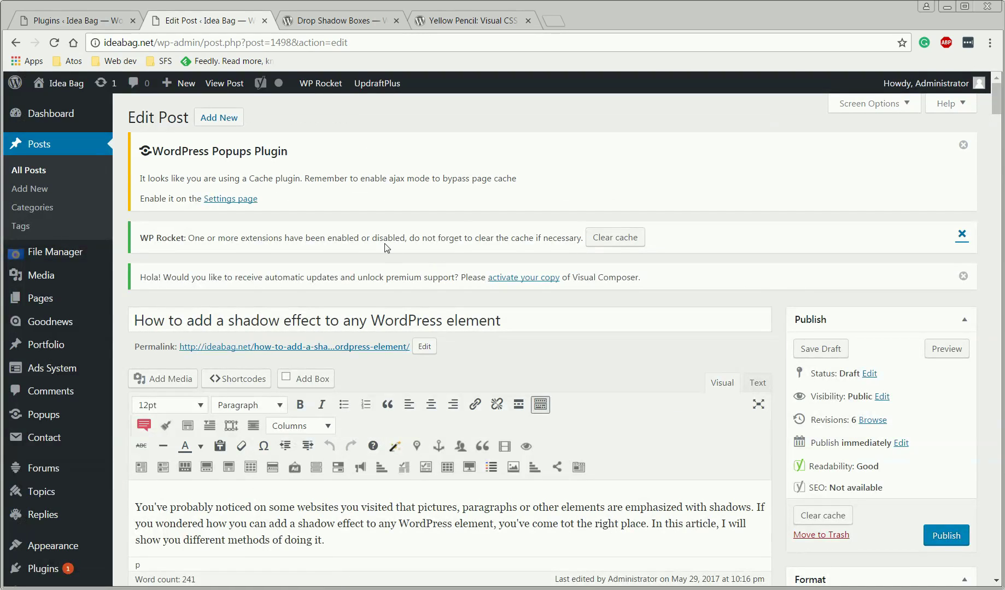
Deactivate Drop Shadow Boxes, giving temporary deactivation as the feedback reason
{"action": "left_click", "coordinate": [51, 20]}
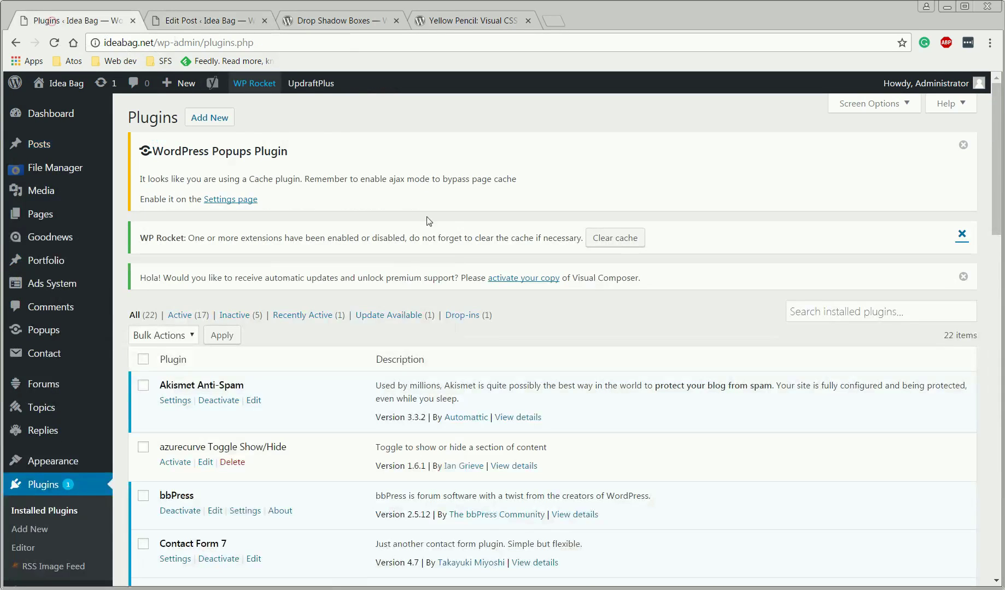
{"action": "scroll", "coordinate": [328, 383], "scroll_direction": "down", "scroll_amount": 3}
{"action": "scroll", "coordinate": [311, 392], "scroll_direction": "down", "scroll_amount": 2}
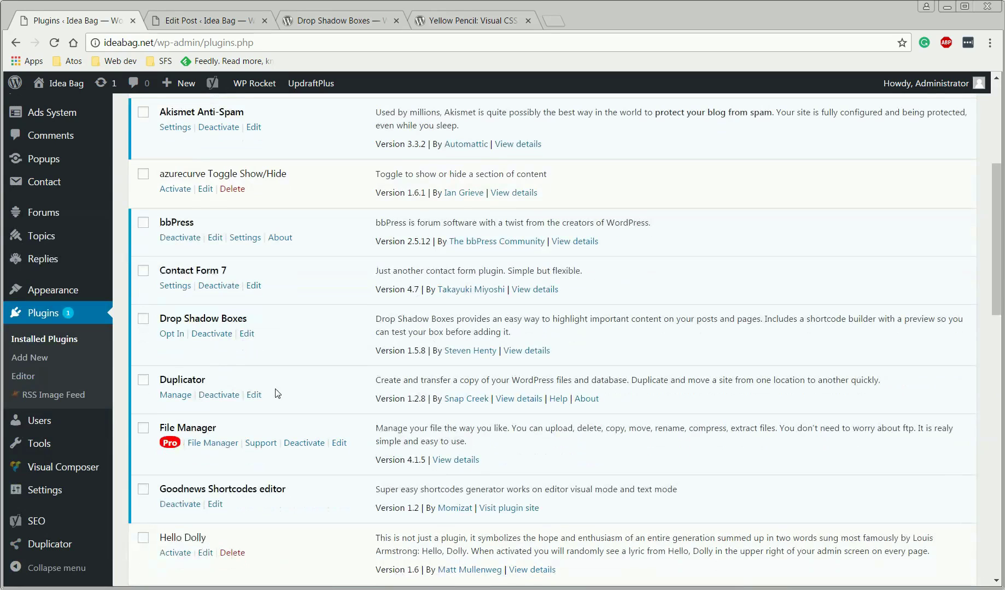
{"action": "left_click", "coordinate": [214, 337]}
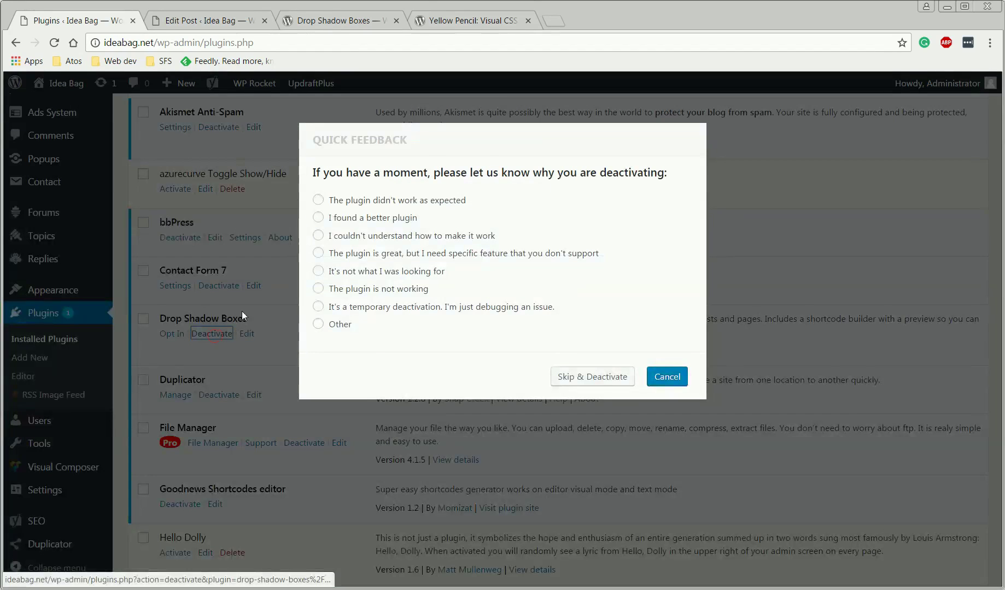
{"action": "left_click_drag", "start_coordinate": [345, 307], "coordinate": [347, 309]}
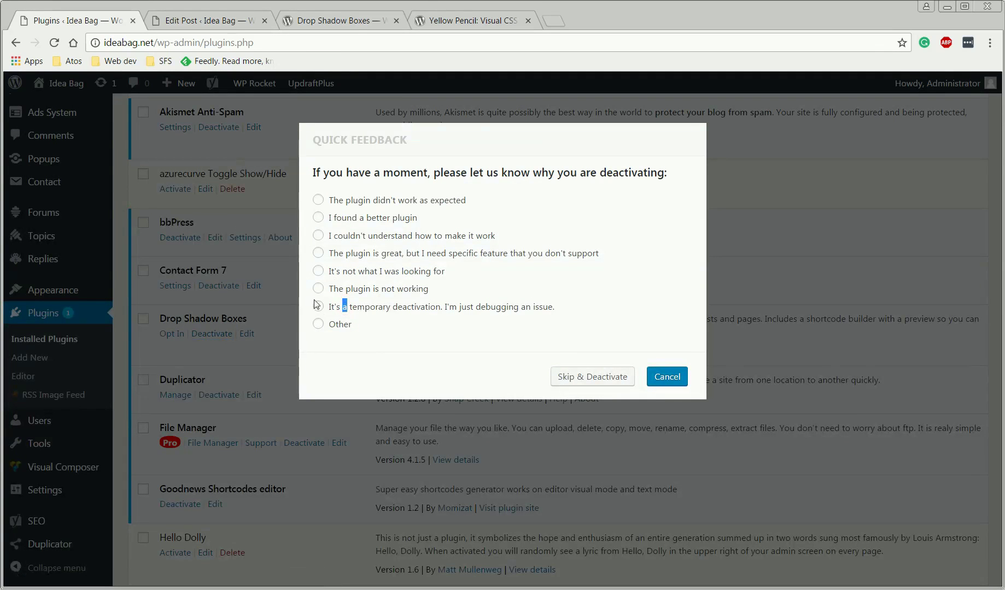
{"action": "left_click", "coordinate": [318, 307]}
{"action": "left_click", "coordinate": [574, 377]}
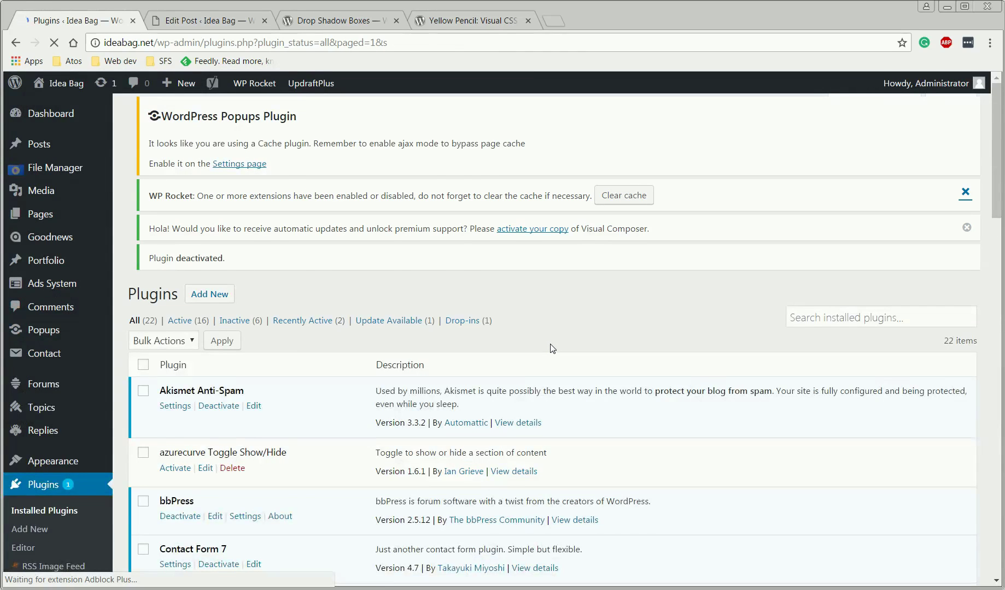
Activate the WaspThemes - Yellow Pencil Lite plugin further down the plugin list
{"action": "scroll", "coordinate": [191, 440], "scroll_direction": "down", "scroll_amount": 7}
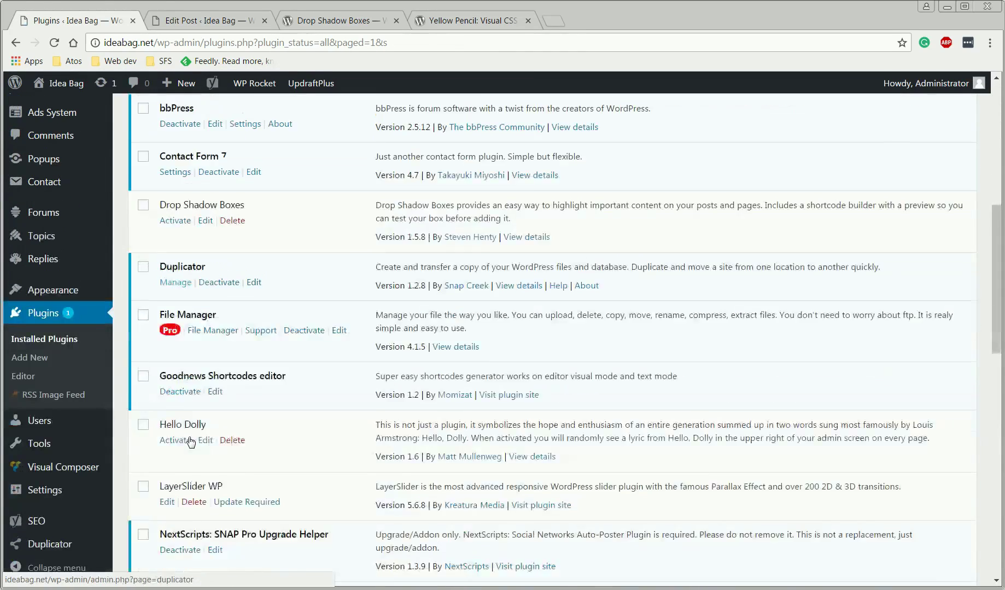
{"action": "scroll", "coordinate": [190, 441], "scroll_direction": "down", "scroll_amount": 1}
{"action": "scroll", "coordinate": [233, 403], "scroll_direction": "down", "scroll_amount": 4}
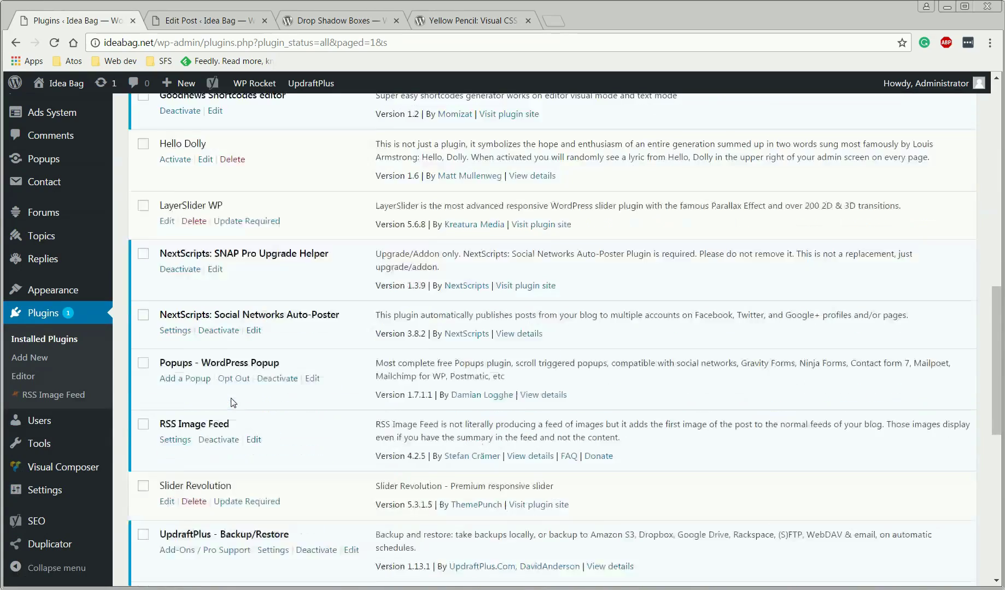
{"action": "scroll", "coordinate": [233, 403], "scroll_direction": "down", "scroll_amount": 6}
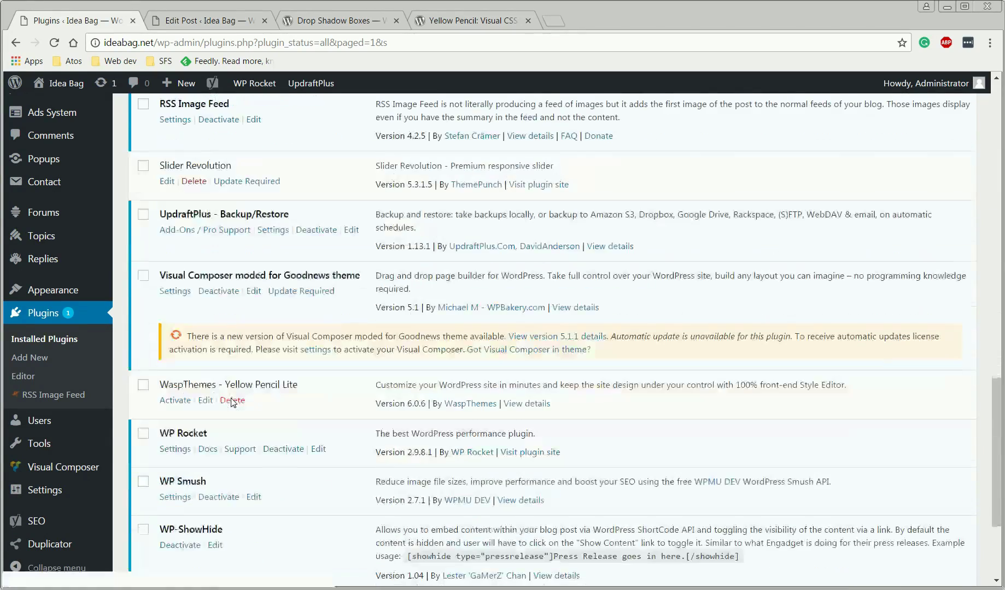
{"action": "left_click", "coordinate": [167, 402]}
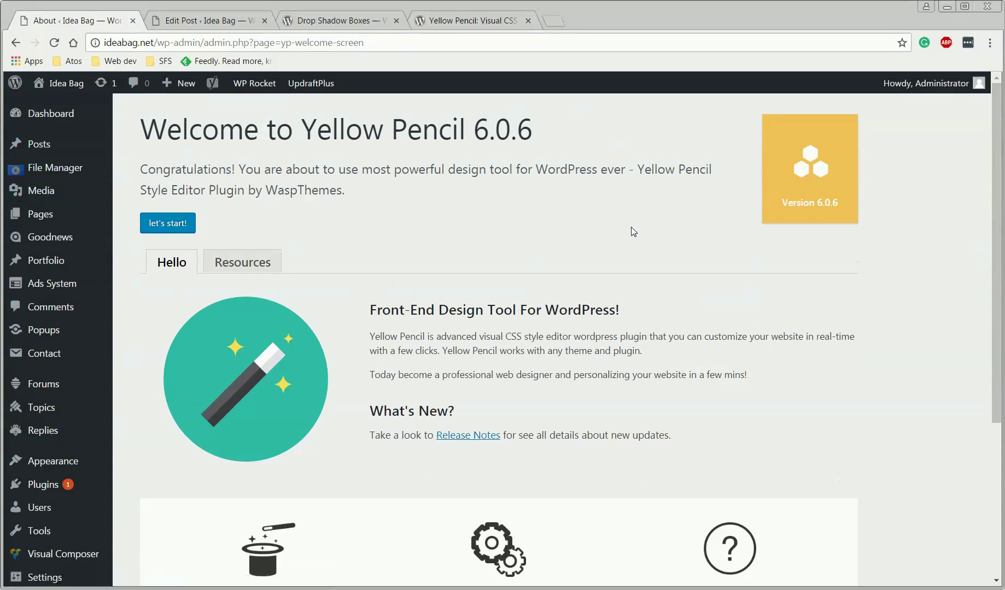
Look over the Yellow Pencil welcome page, then reload the shadow-effect post's Edit Post page
{"action": "scroll", "coordinate": [381, 405], "scroll_direction": "down", "scroll_amount": 4}
{"action": "scroll", "coordinate": [381, 405], "scroll_direction": "up", "scroll_amount": 4}
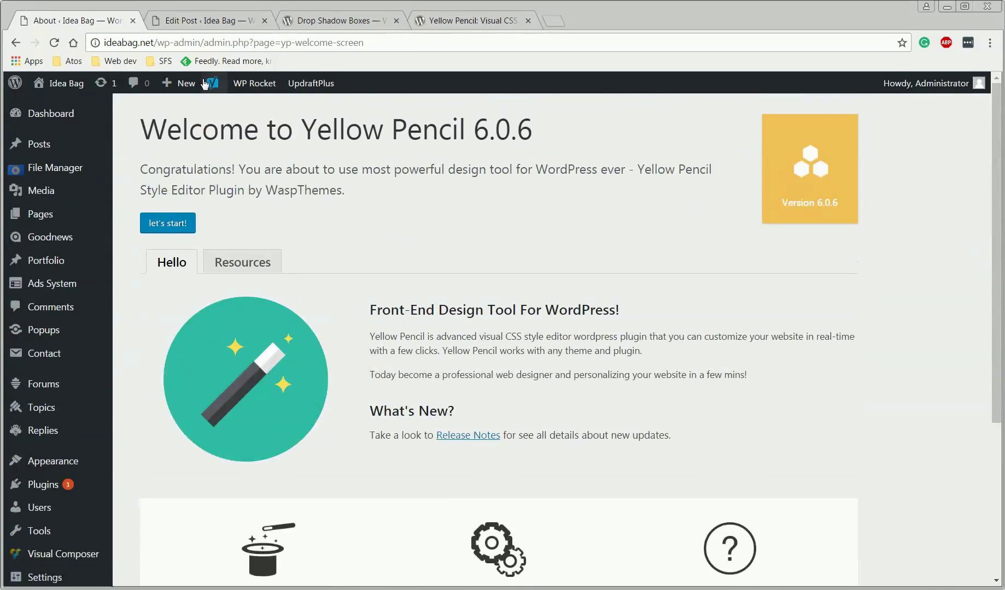
{"action": "left_click", "coordinate": [197, 25]}
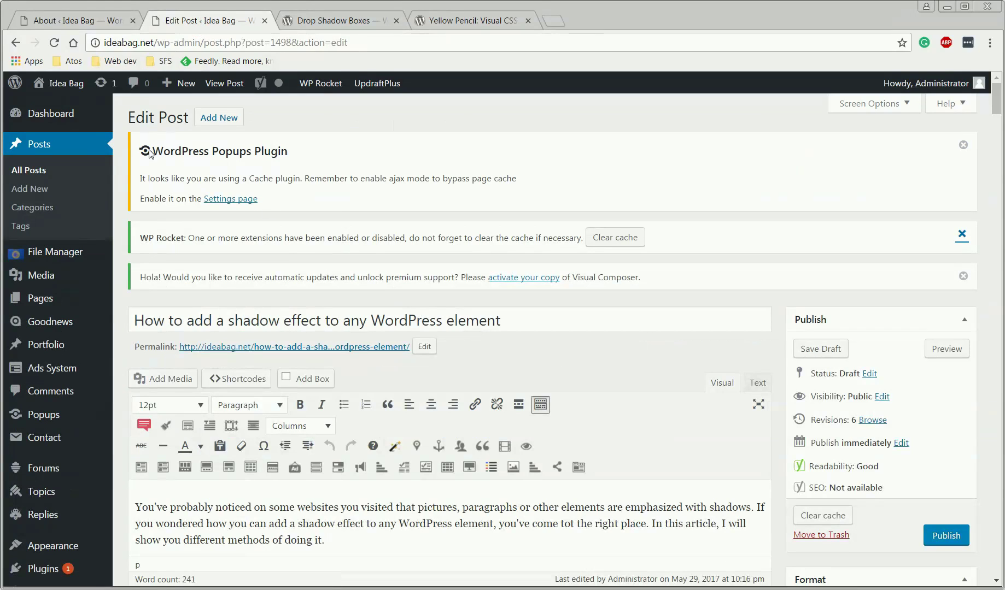
{"action": "left_click", "coordinate": [54, 44]}
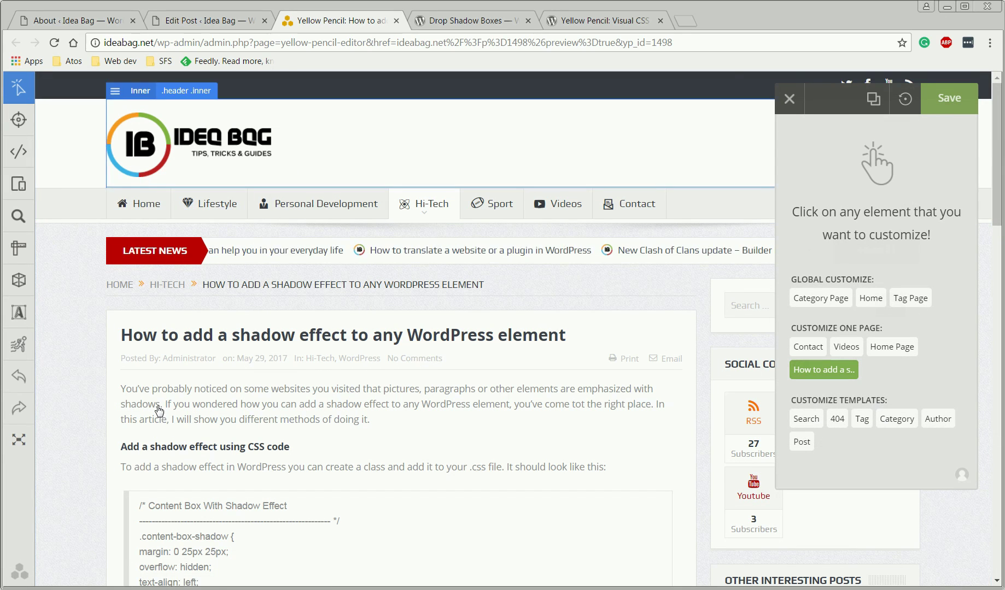
Scroll down the shadow-effect article loaded in the Yellow Pencil editor
{"action": "scroll", "coordinate": [178, 415], "scroll_direction": "down", "scroll_amount": 3}
Select the 'Add a shadow effect using a plugin' heading and give its #40454d box shadow spread 14
{"action": "scroll", "coordinate": [185, 411], "scroll_direction": "down", "scroll_amount": 12}
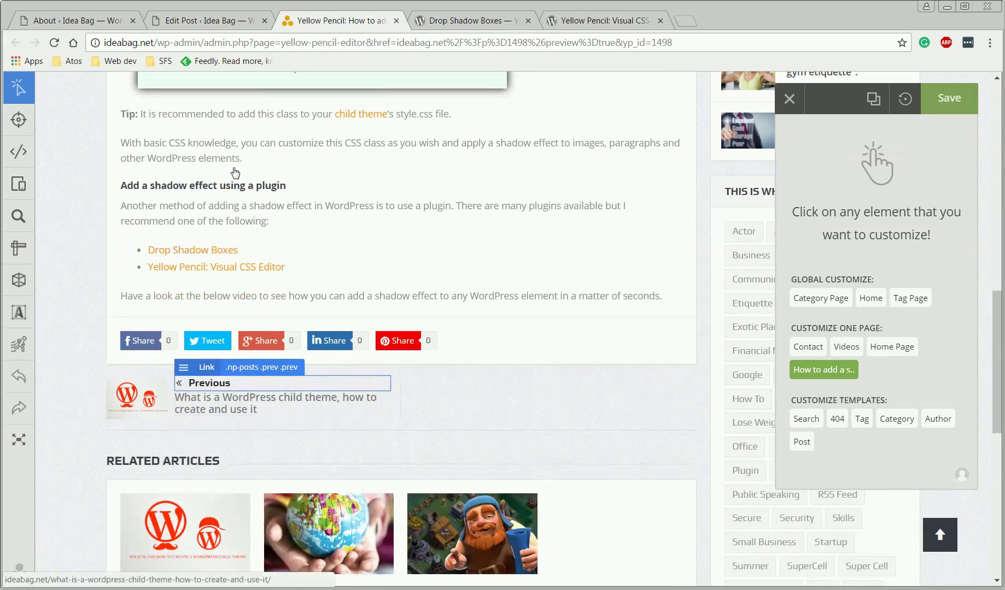
{"action": "left_click", "coordinate": [181, 185]}
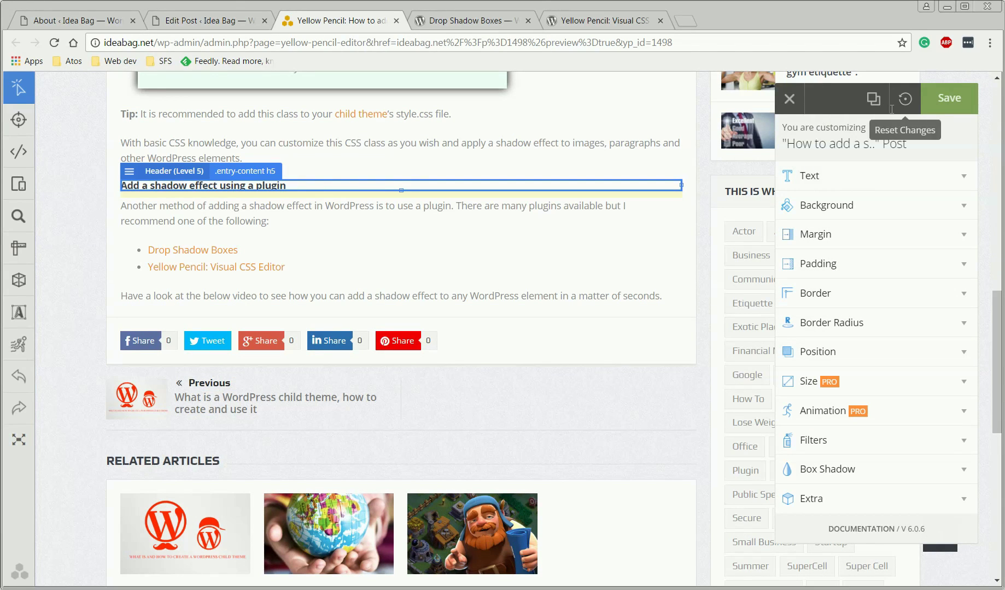
{"action": "left_click", "coordinate": [835, 462]}
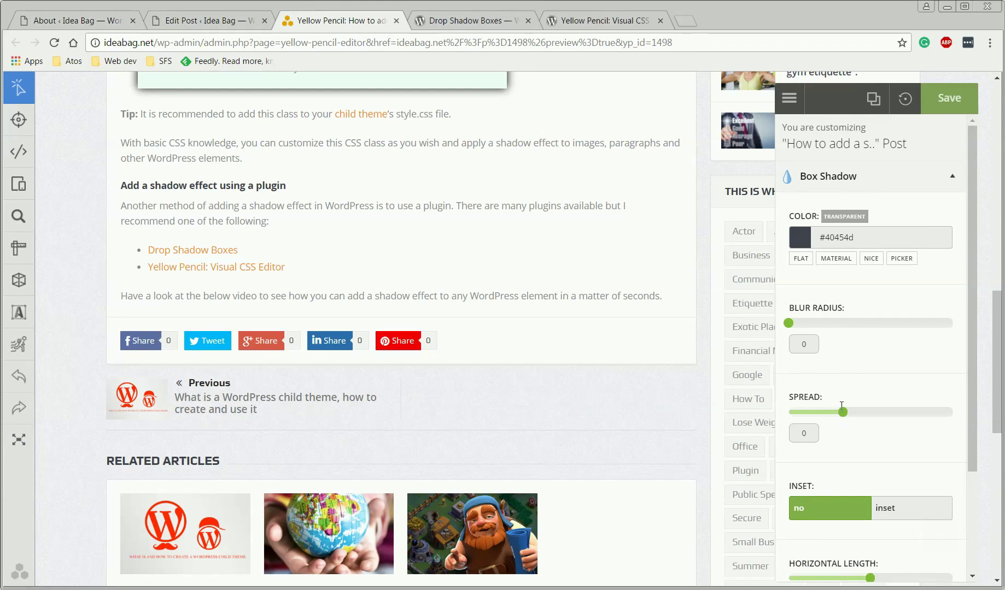
{"action": "mouse_move", "coordinate": [844, 413]}
{"action": "left_mouse_down"}
{"action": "mouse_move", "coordinate": [878, 412]}
{"action": "mouse_move", "coordinate": [858, 412]}
{"action": "left_mouse_up"}
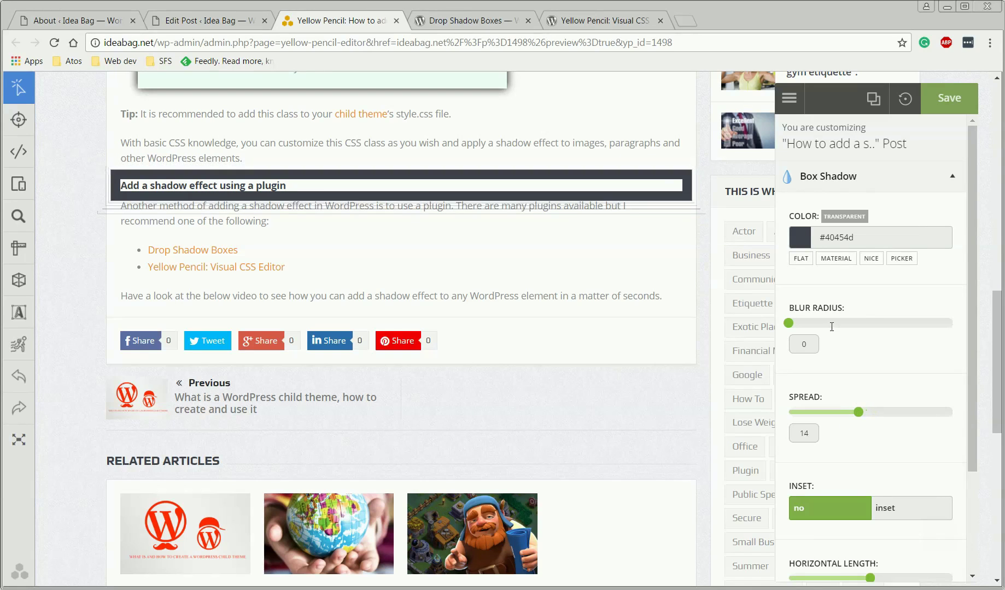
Nudge the shadow's horizontal length, then set its blur radius to 17
{"action": "scroll", "coordinate": [844, 486], "scroll_direction": "down", "scroll_amount": 3}
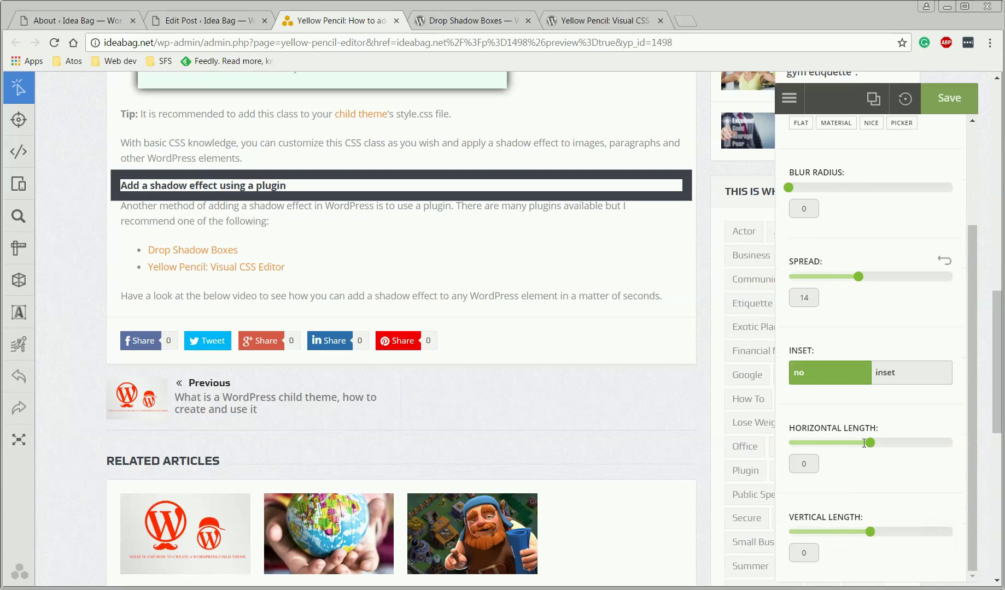
{"action": "mouse_move", "coordinate": [866, 442]}
{"action": "left_mouse_down"}
{"action": "mouse_move", "coordinate": [883, 442]}
{"action": "mouse_move", "coordinate": [867, 443]}
{"action": "left_mouse_up"}
{"action": "scroll", "coordinate": [817, 242], "scroll_direction": "up", "scroll_amount": 5}
{"action": "left_click", "coordinate": [819, 170]}
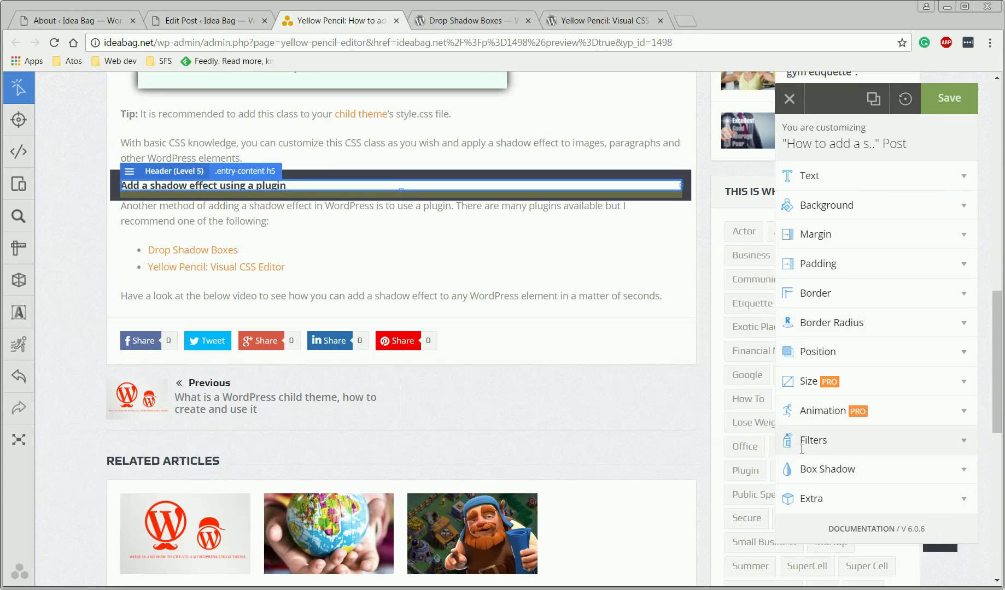
{"action": "left_click", "coordinate": [809, 469]}
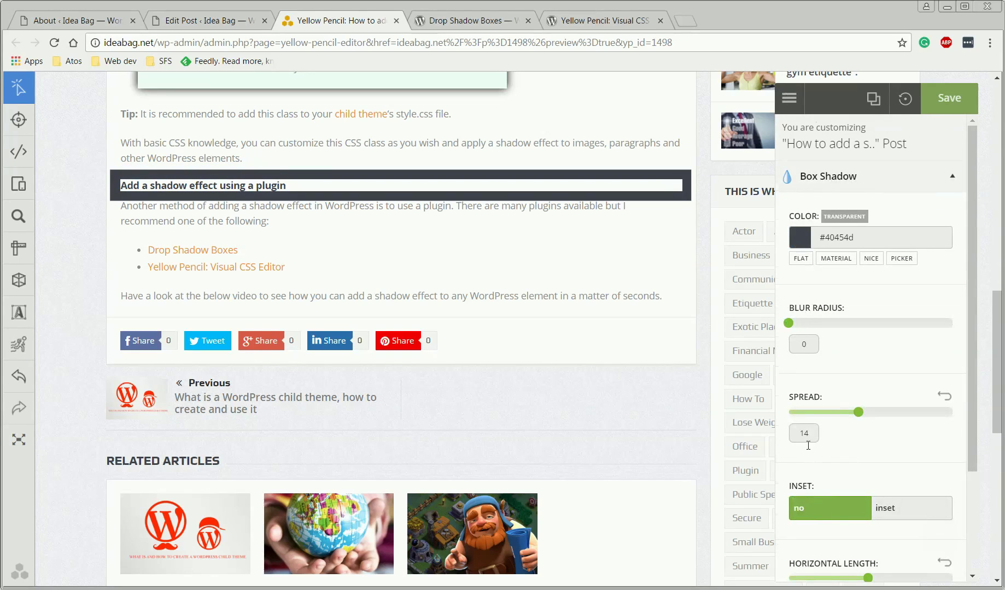
{"action": "left_click_drag", "start_coordinate": [803, 322], "coordinate": [847, 324]}
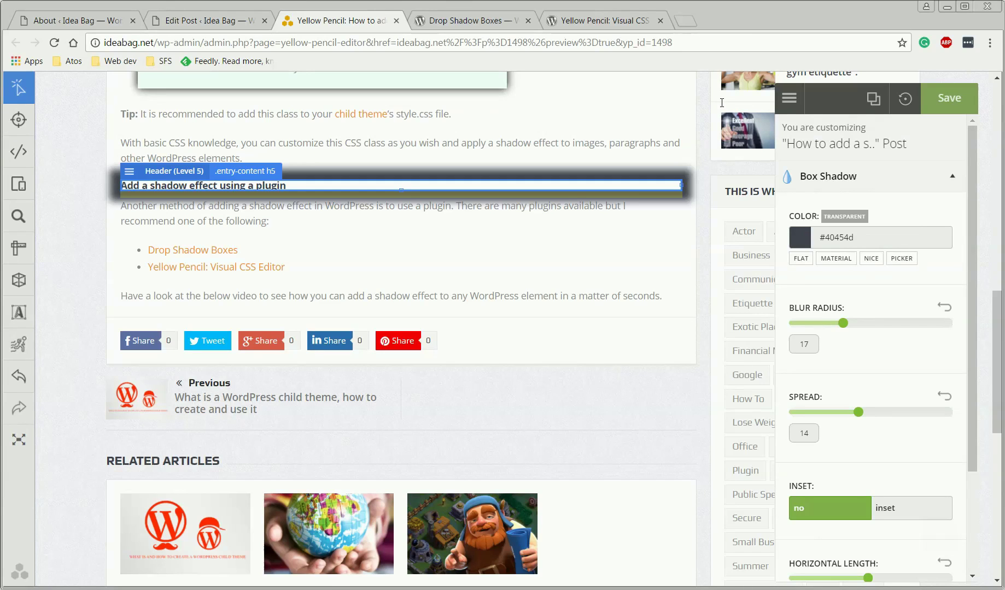
{"action": "scroll", "coordinate": [702, 338], "scroll_direction": "up", "scroll_amount": 10}
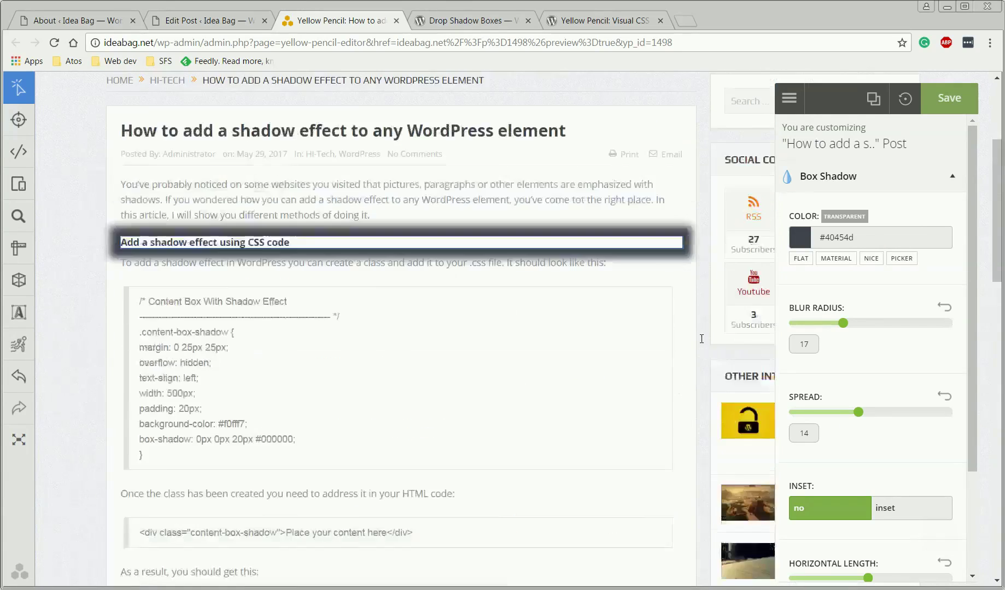
{"action": "scroll", "coordinate": [701, 339], "scroll_direction": "up", "scroll_amount": 4}
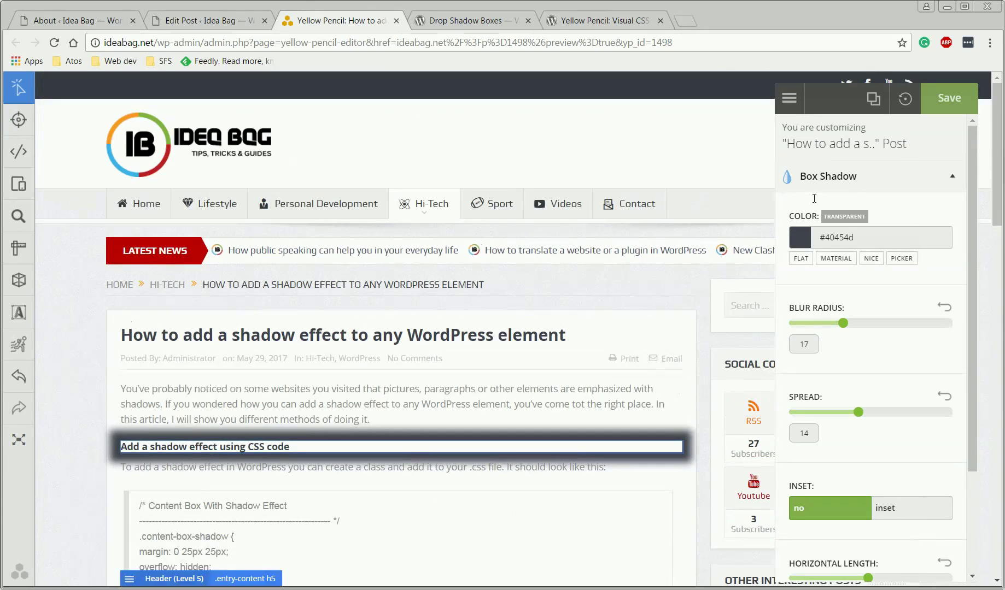
{"action": "scroll", "coordinate": [330, 371], "scroll_direction": "down", "scroll_amount": 4}
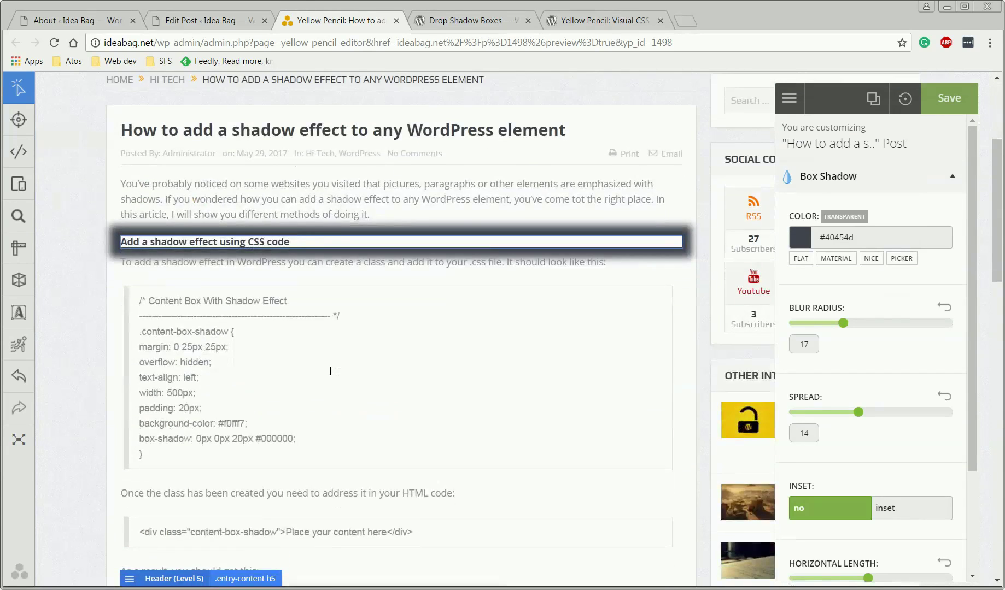
{"action": "scroll", "coordinate": [330, 371], "scroll_direction": "down", "scroll_amount": 8}
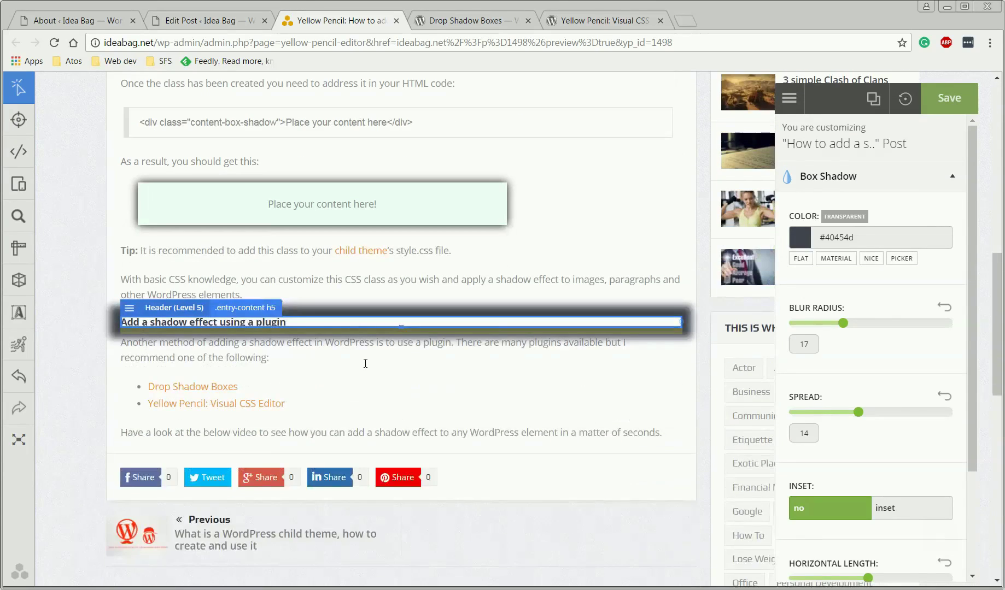
{"action": "scroll", "coordinate": [365, 363], "scroll_direction": "down", "scroll_amount": 2}
{"action": "scroll", "coordinate": [365, 356], "scroll_direction": "up", "scroll_amount": 4}
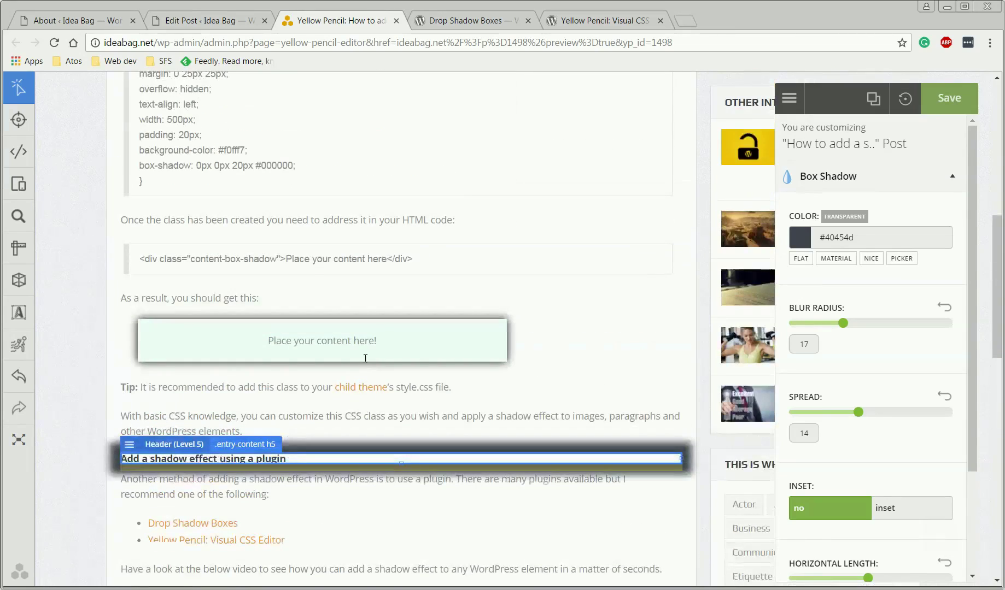